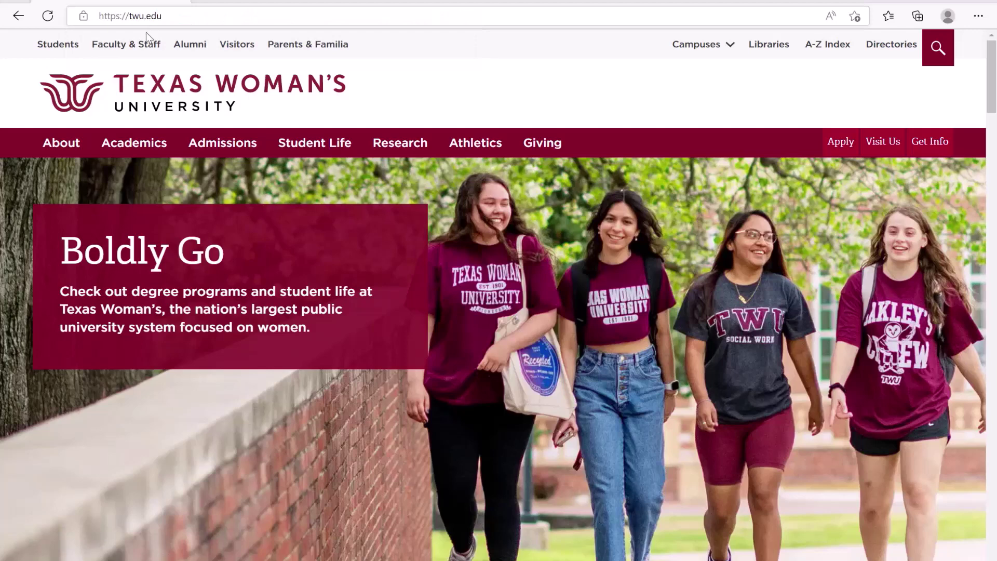
Step: From Academics, go to the TWU My Courses page and start the Canvas login
click(132, 144)
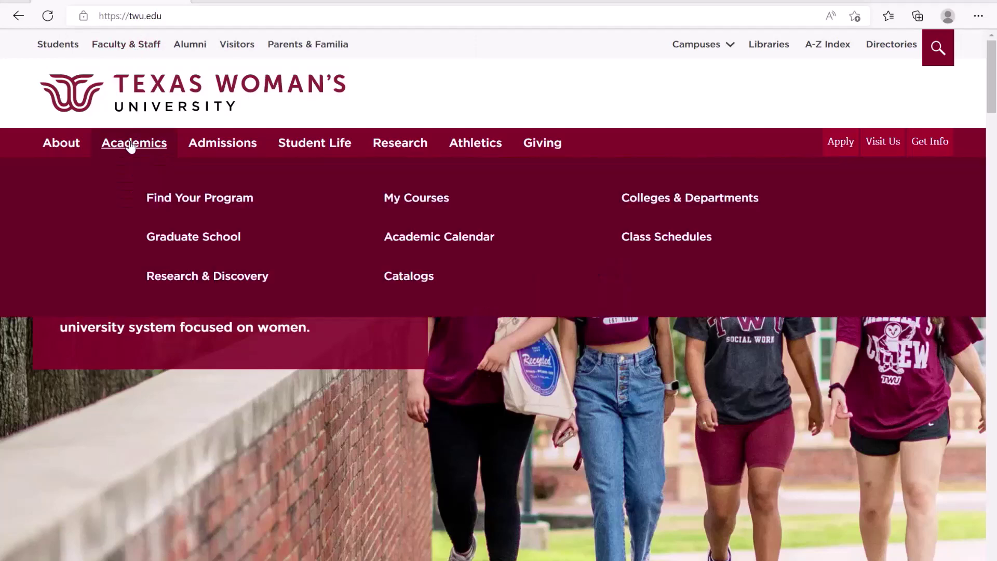
click(399, 200)
scroll(401, 184, down, 5)
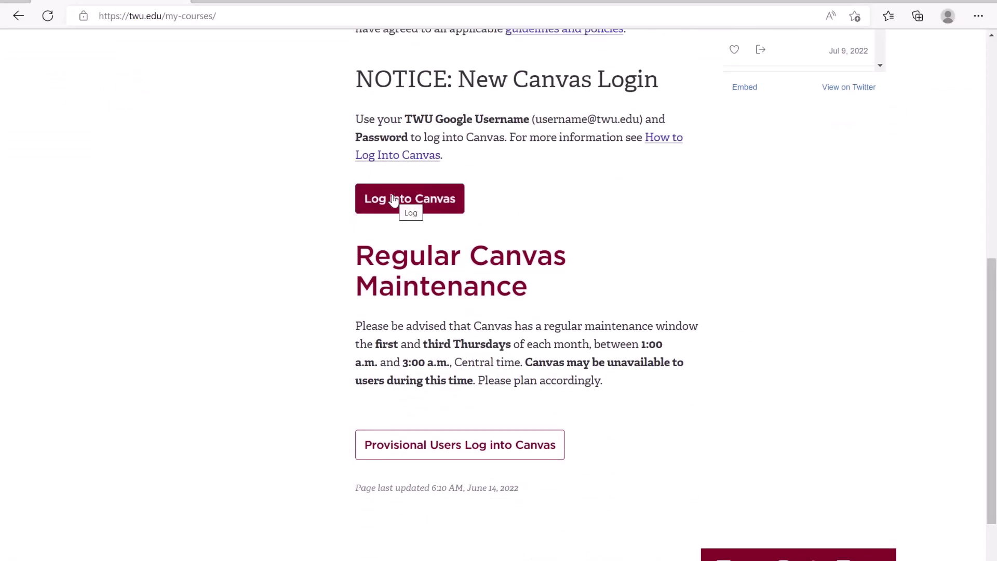
click(393, 200)
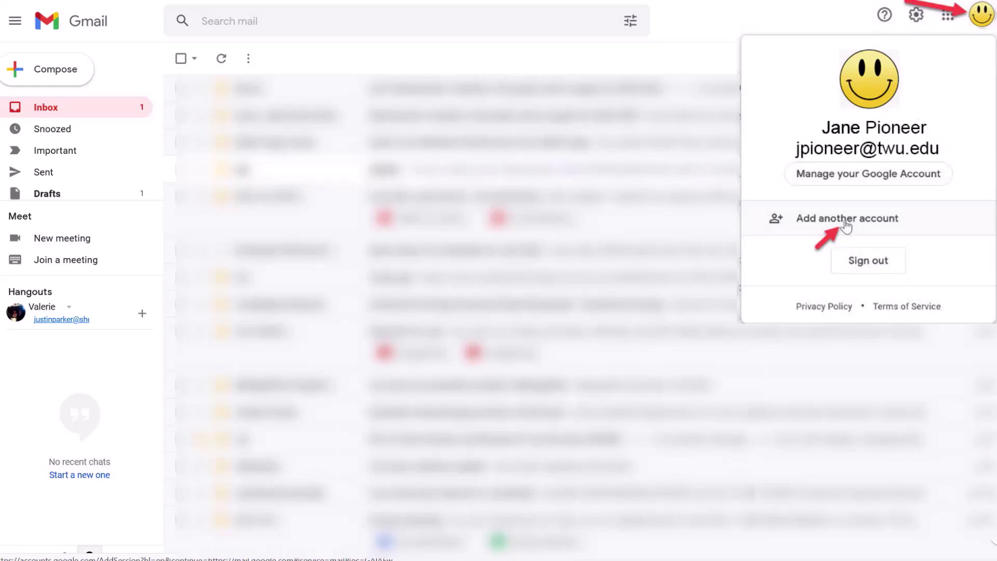
Step: Choose to add another Google account for signing in to Canvas
click(845, 222)
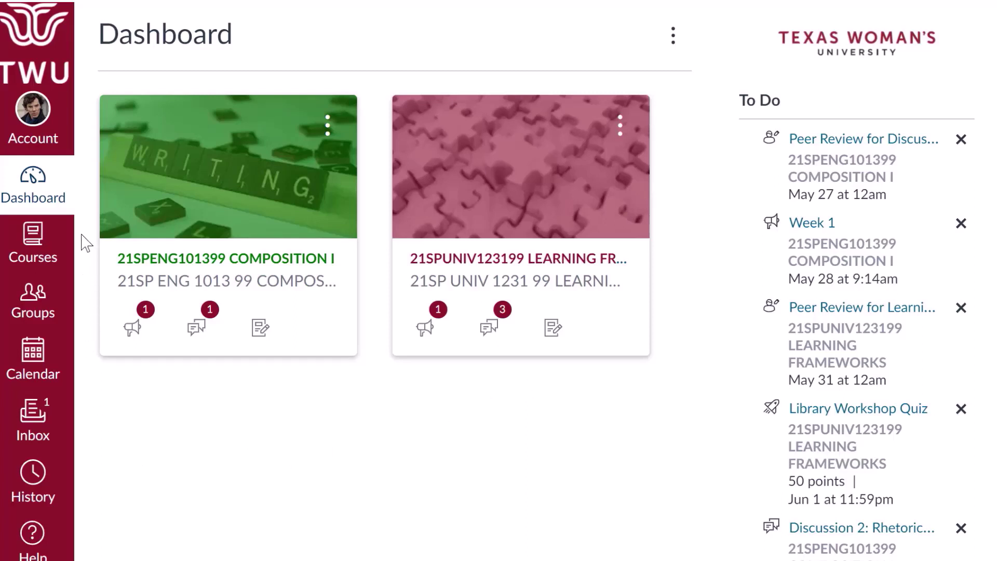
click(33, 244)
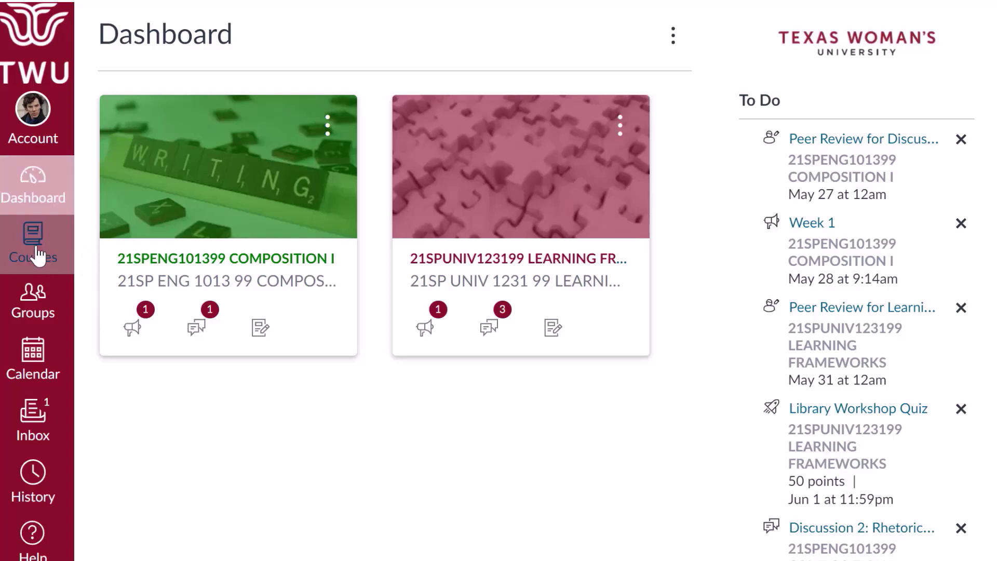
click(139, 260)
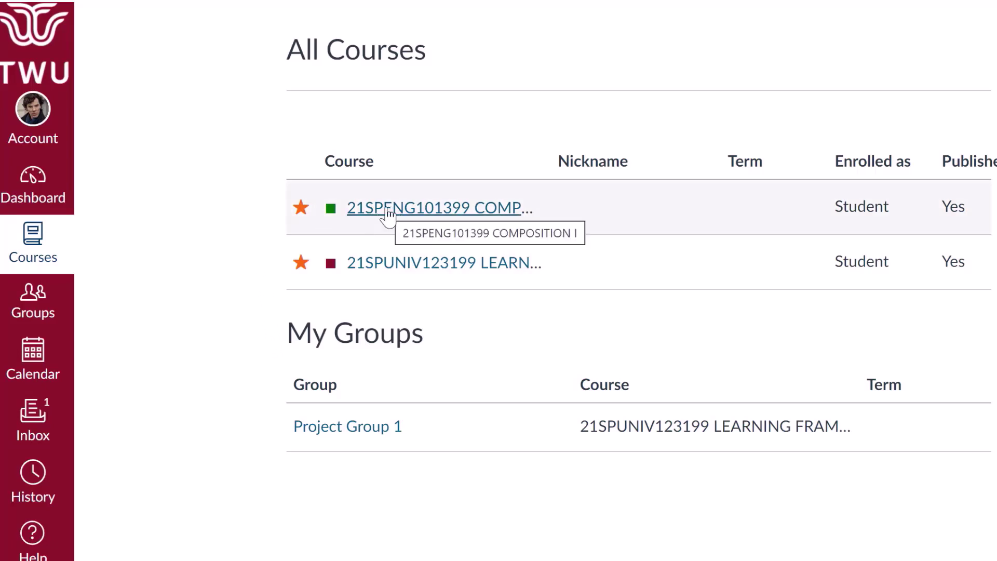
click(301, 210)
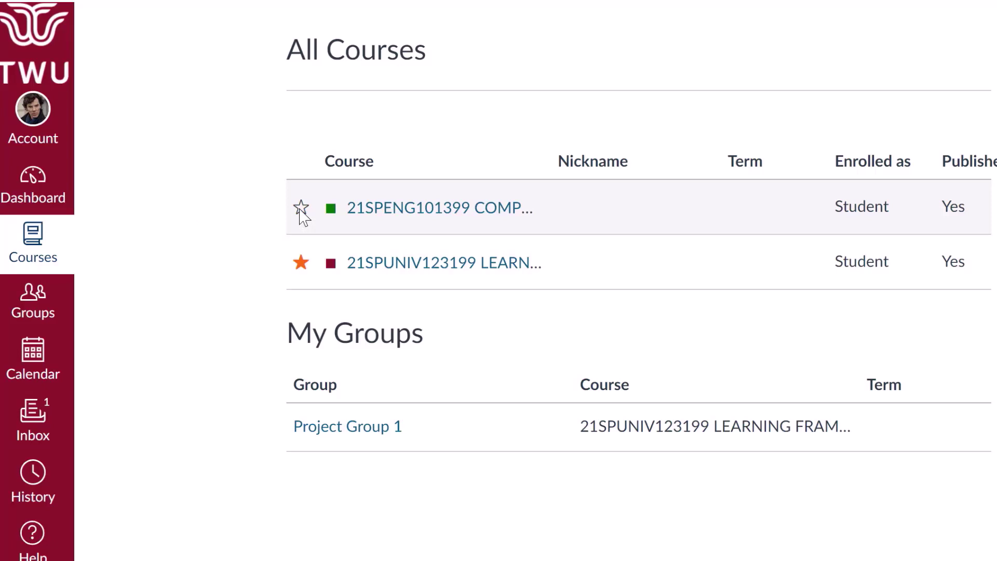
click(301, 210)
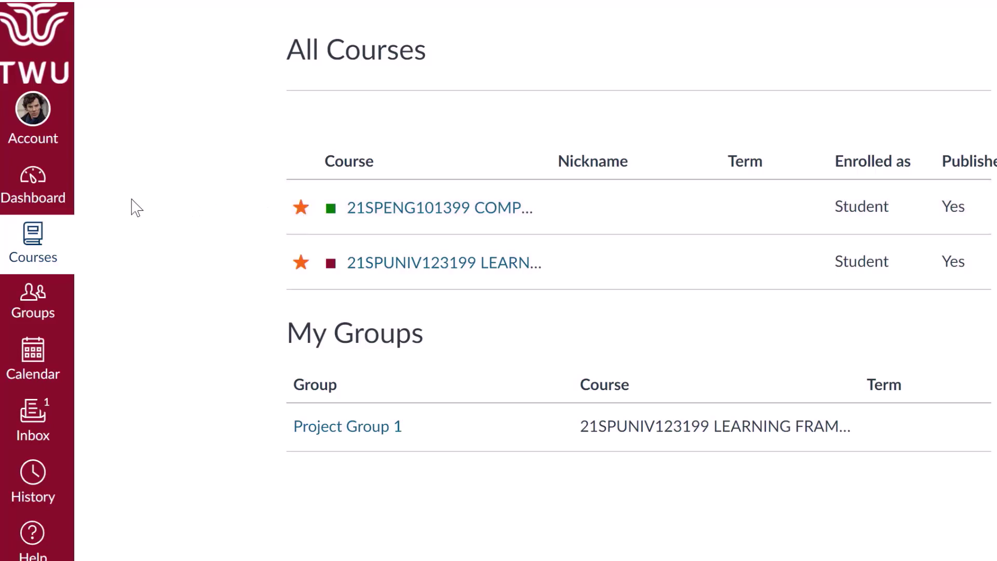
click(36, 196)
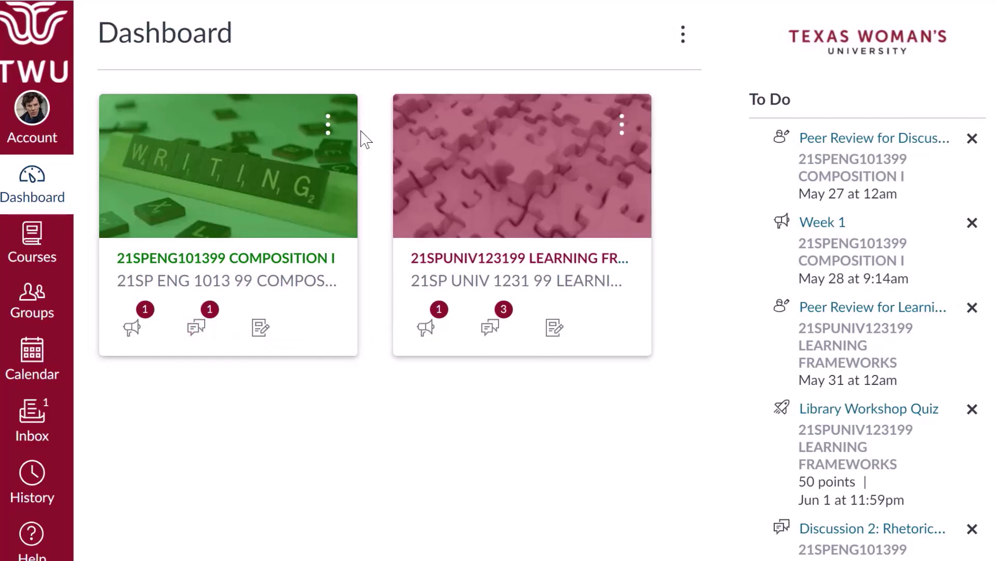
Step: Review the Composition I card's Move and Color options, then bring up the Dashboard view options
click(329, 129)
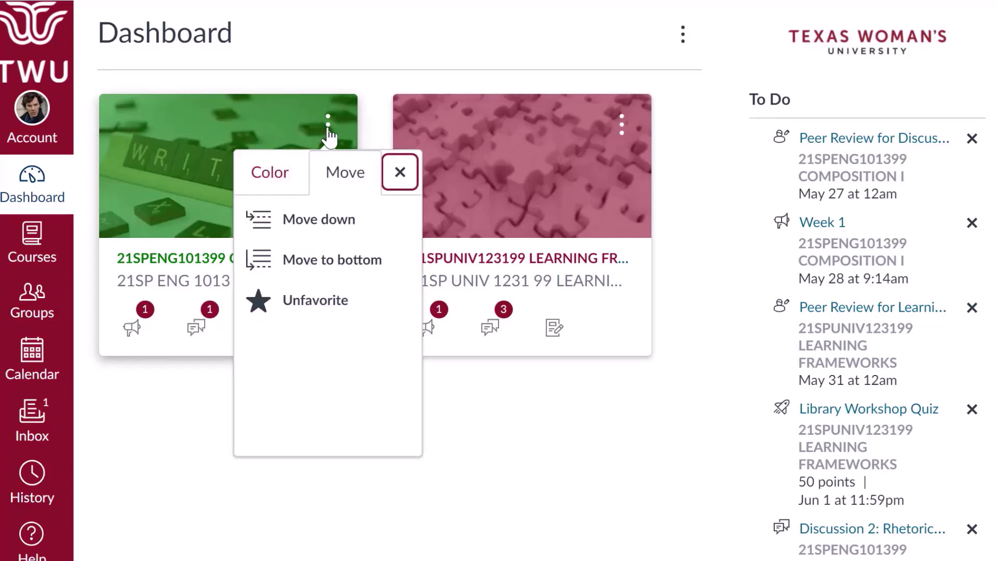
click(330, 260)
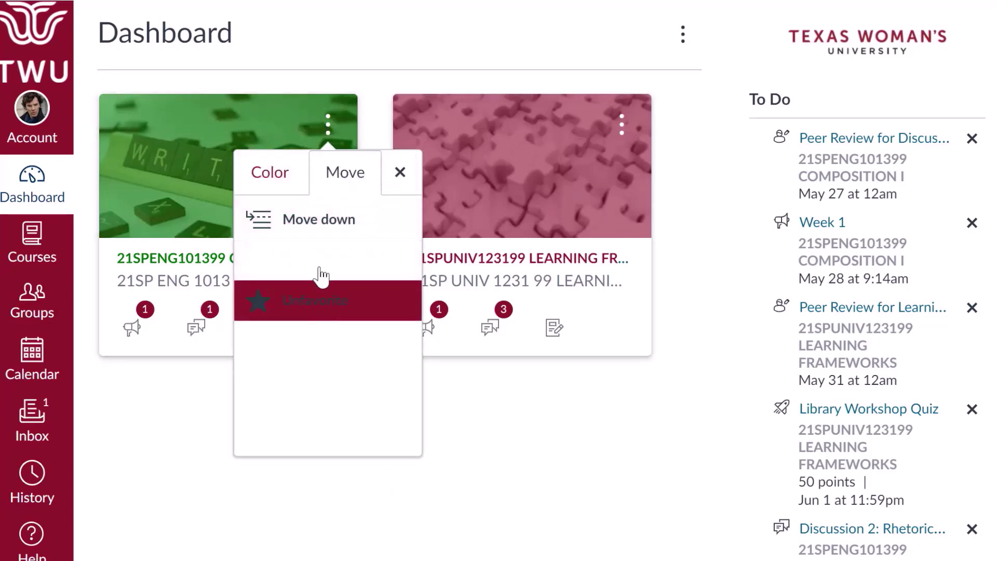
click(284, 176)
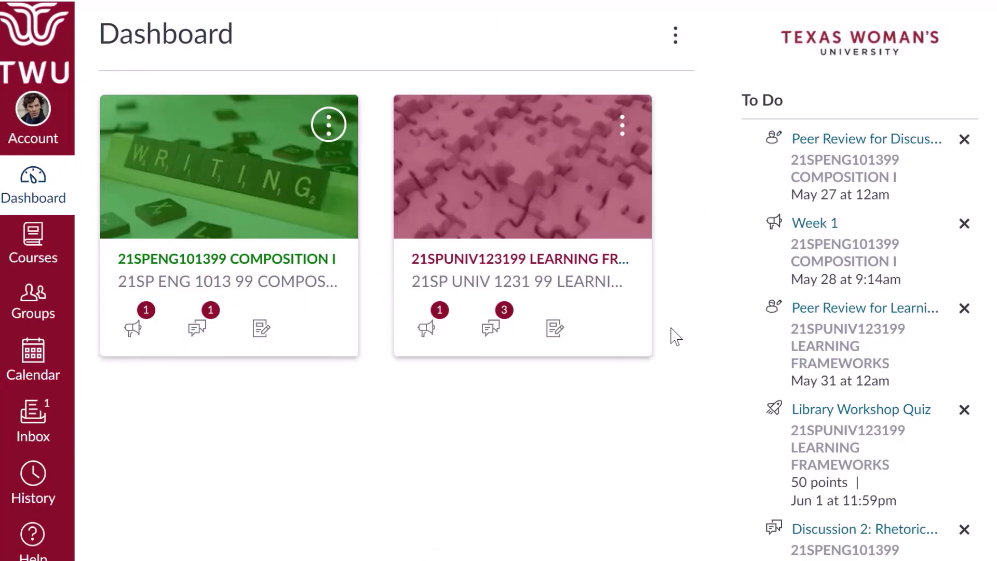
click(676, 38)
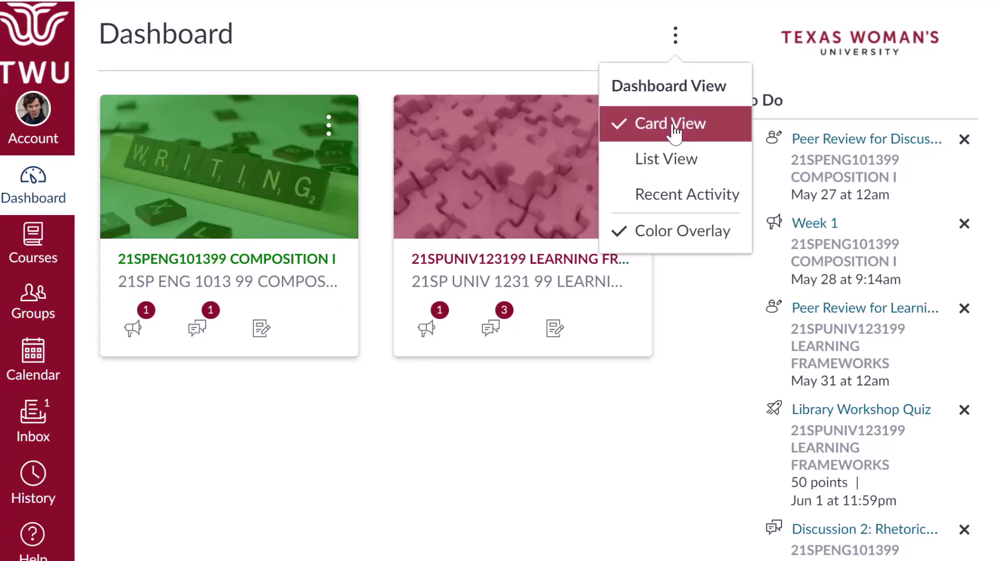
click(672, 161)
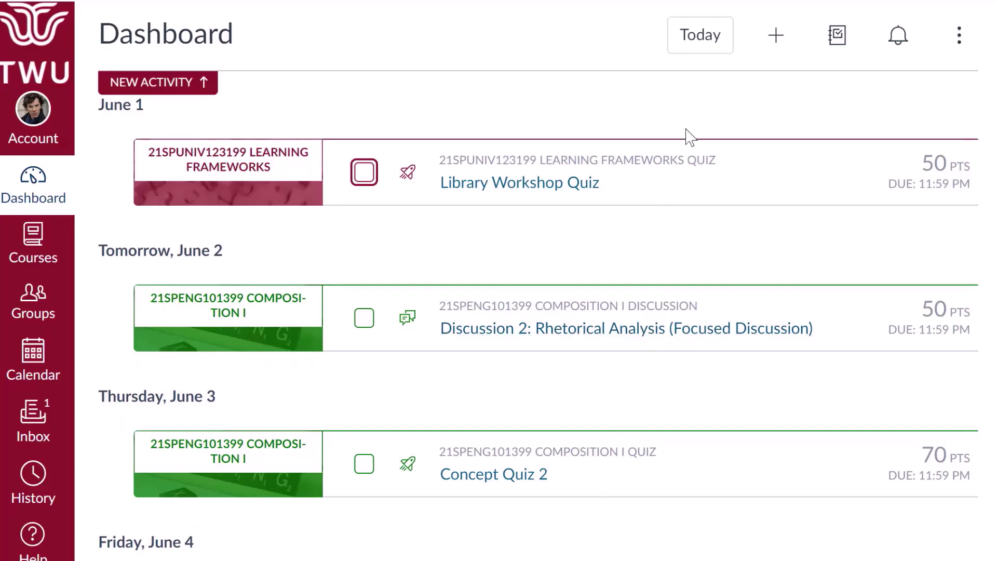
click(958, 39)
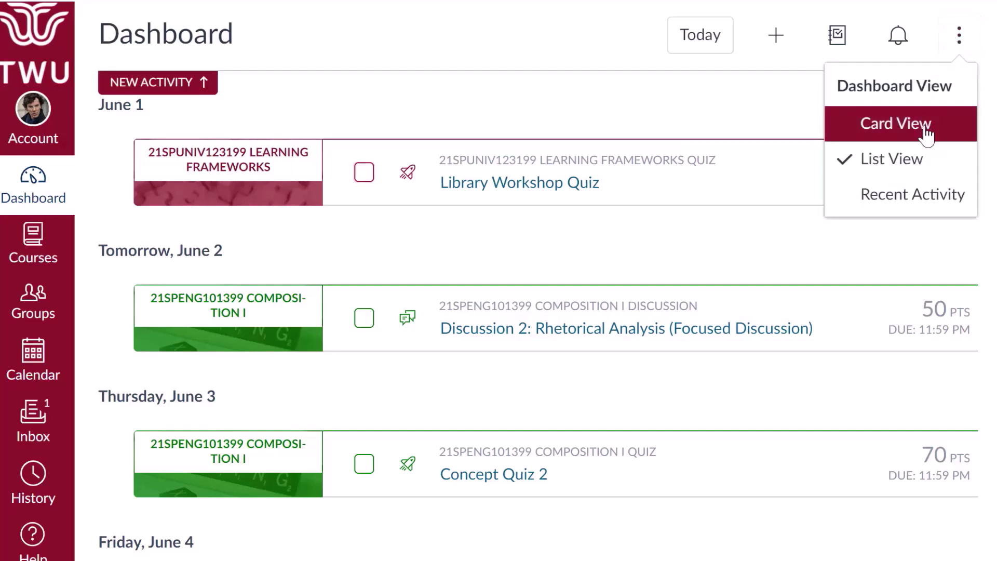
click(927, 135)
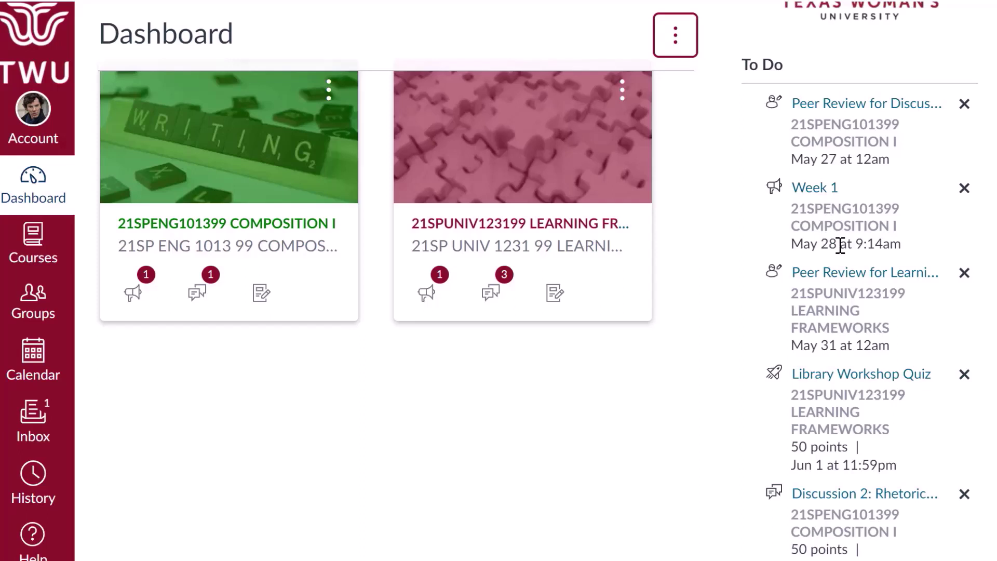
scroll(840, 245, down, 10)
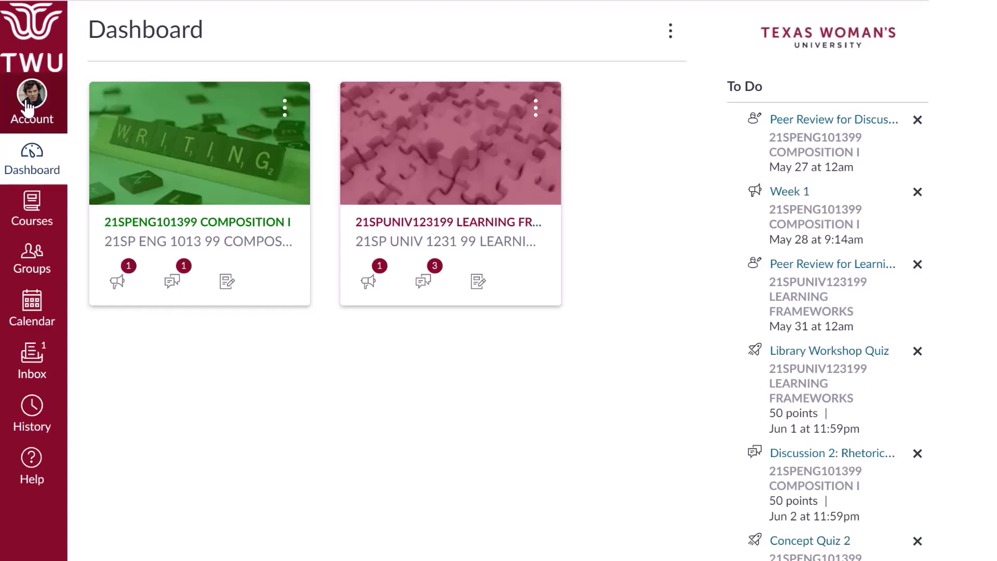
Step: Open Account > Settings from the global navigation
click(29, 108)
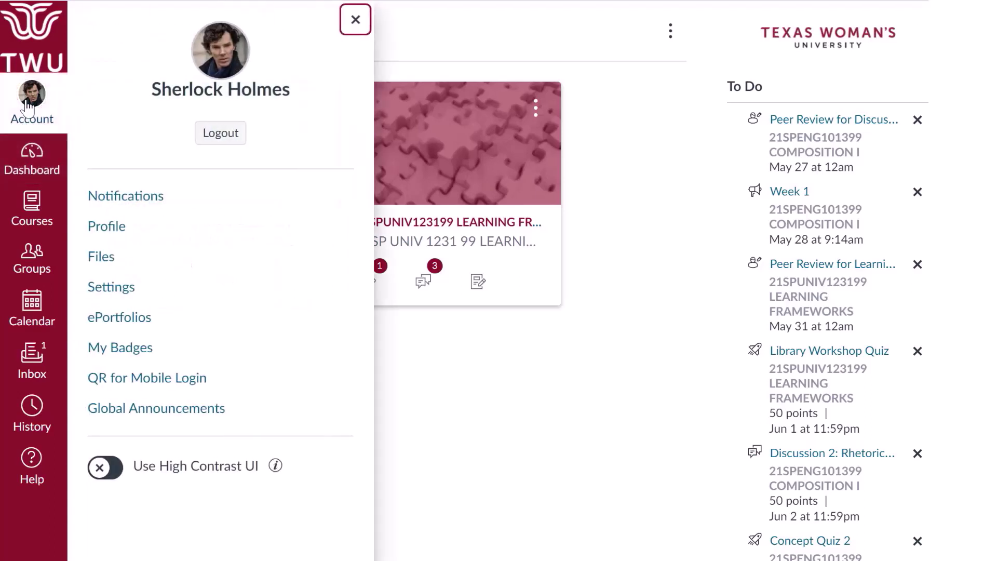
click(115, 291)
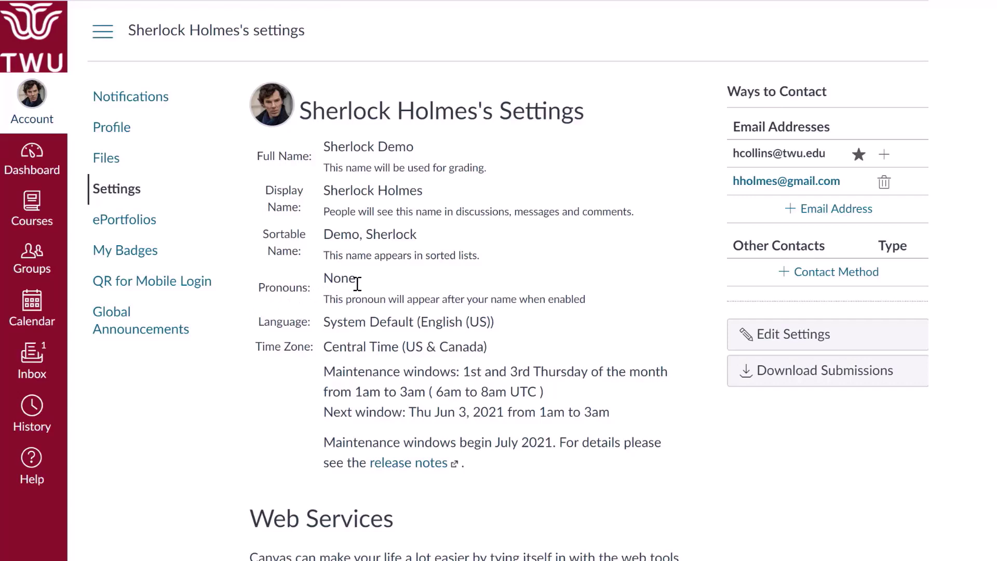
Step: Change the account pronouns to He/Him and save the settings
click(752, 339)
click(476, 291)
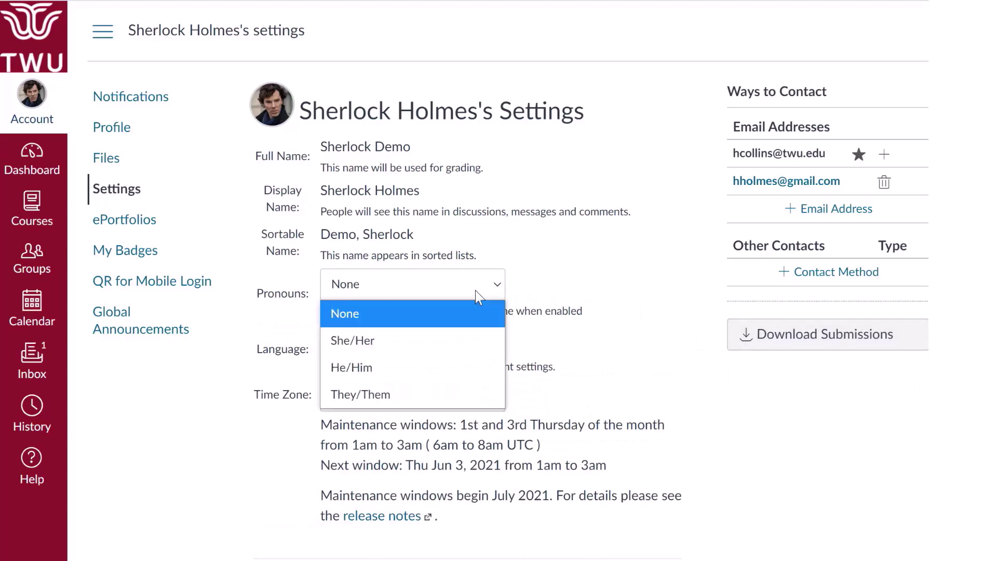
click(450, 366)
scroll(449, 370, down, 1)
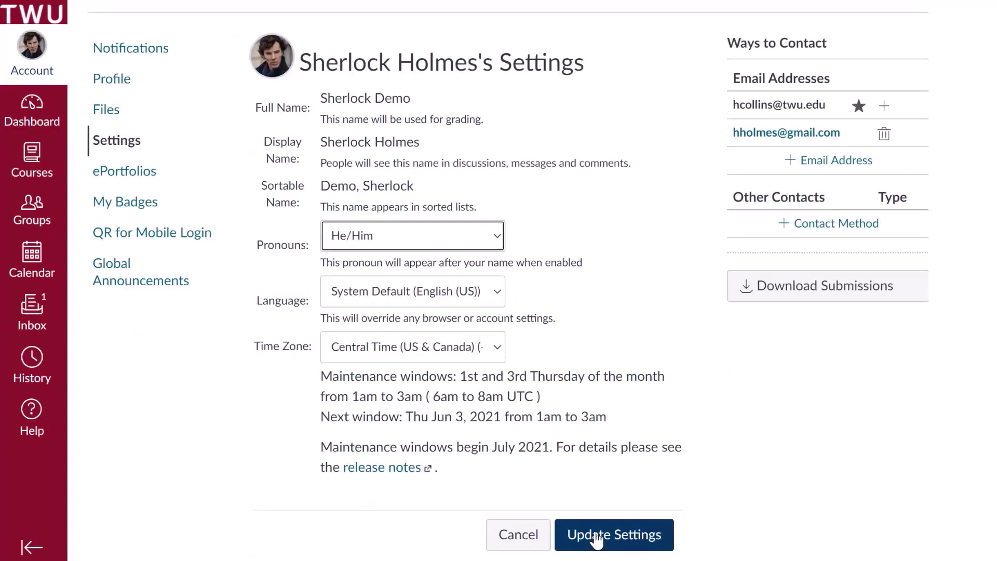
click(597, 540)
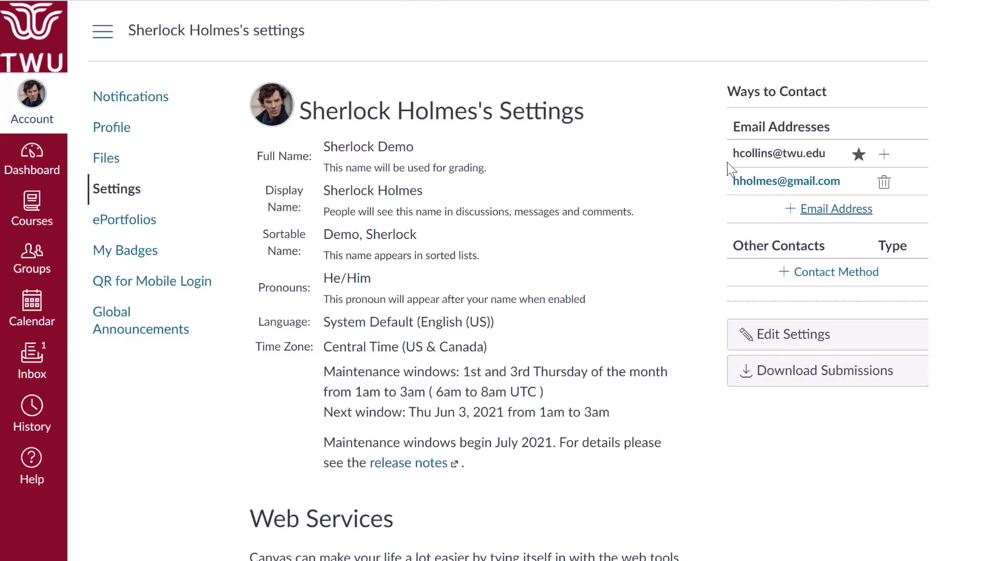
Step: Register an additional email address and acknowledge the confirmation-link notice
click(837, 210)
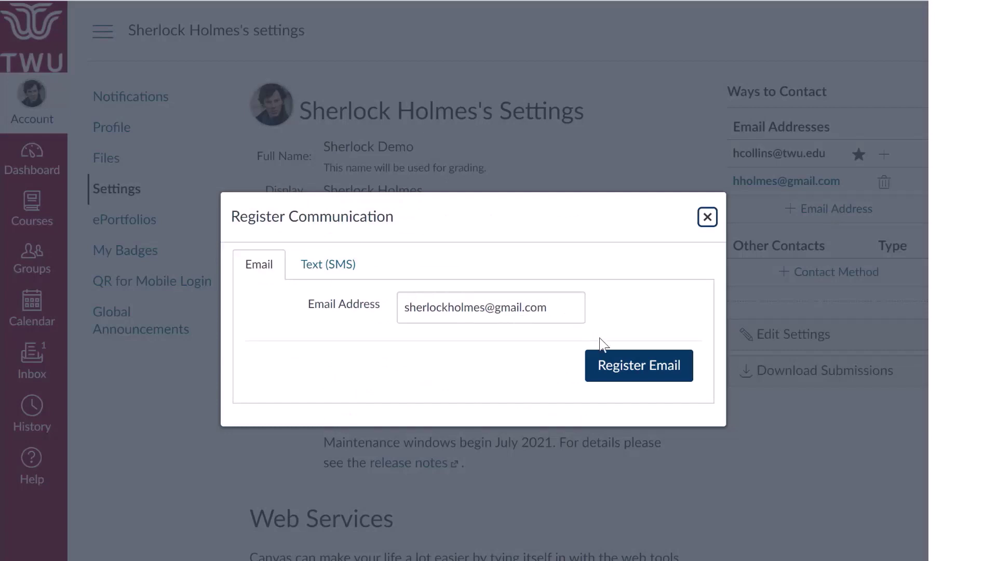
click(622, 370)
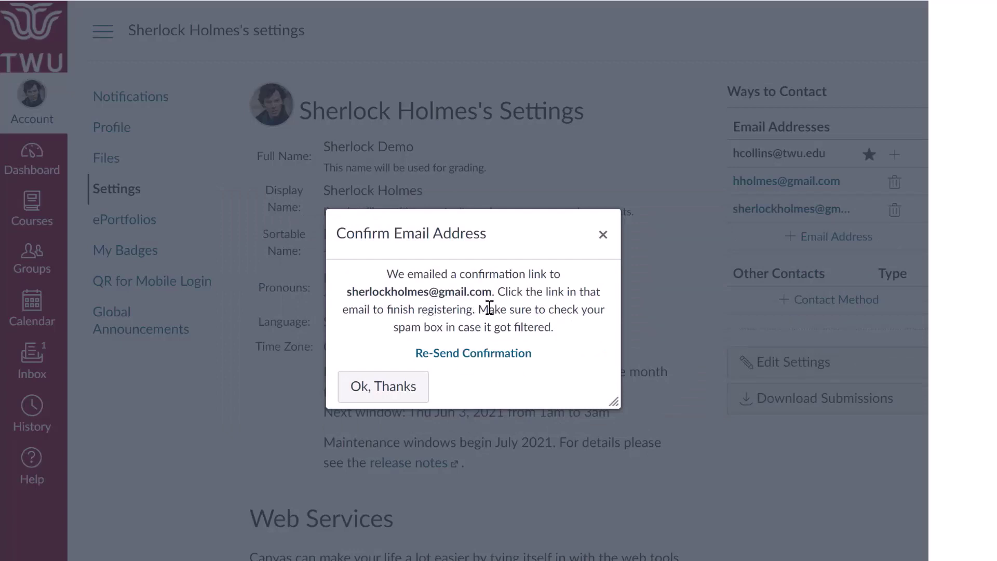
click(399, 393)
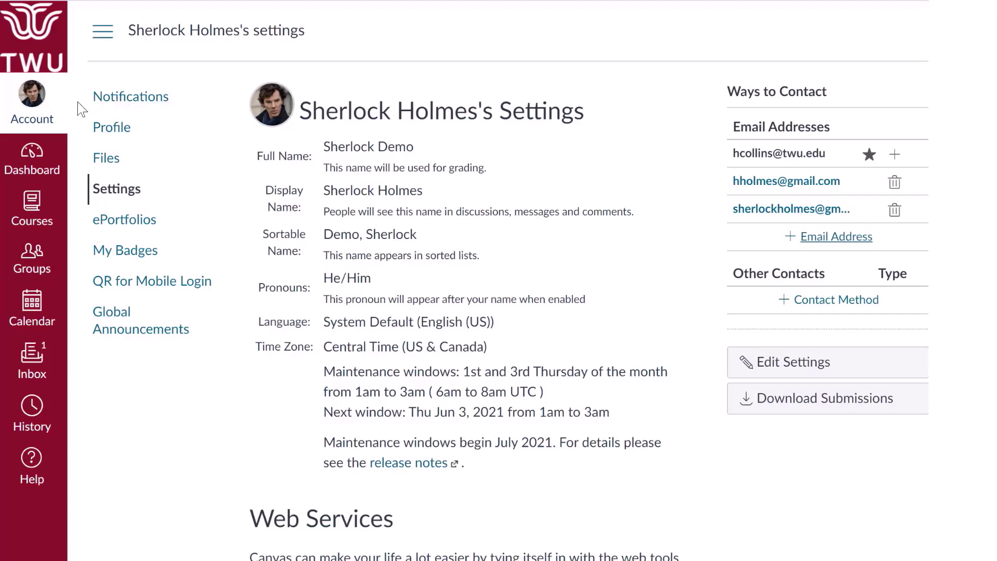
Step: Open Notification settings and view the frequency choices for Due Date emails
click(133, 98)
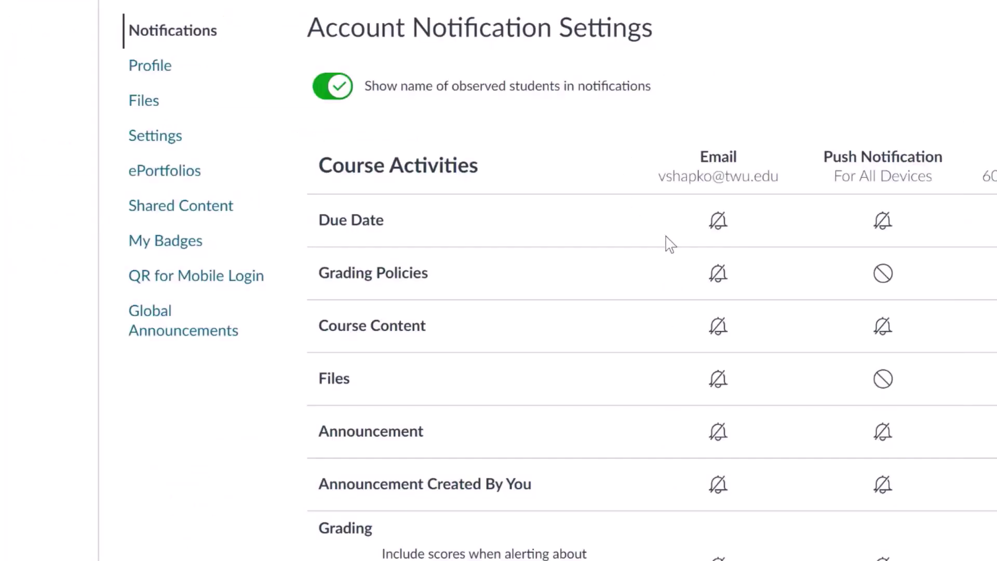
click(734, 234)
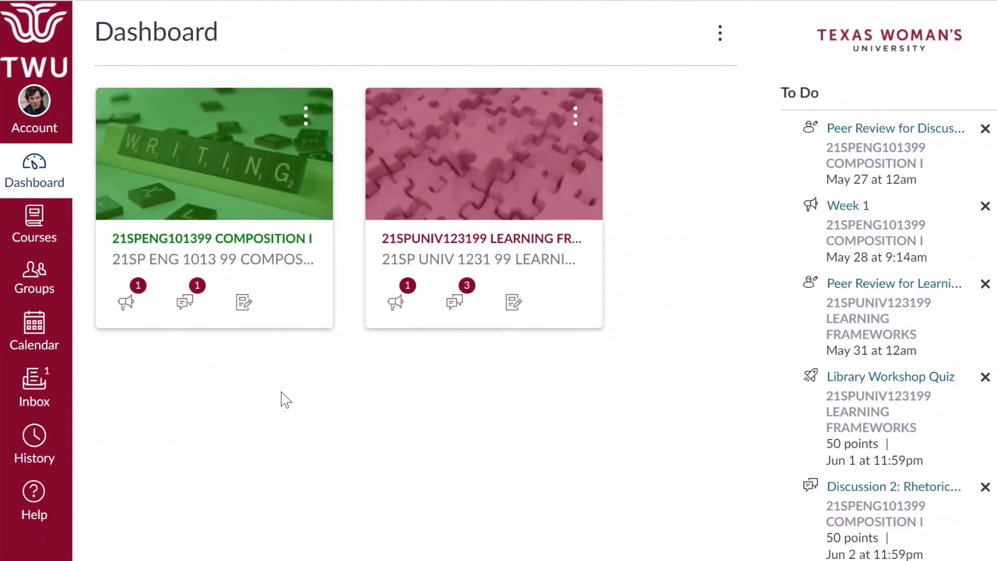
Step: Open the Composition I course and view its course notification settings
click(241, 240)
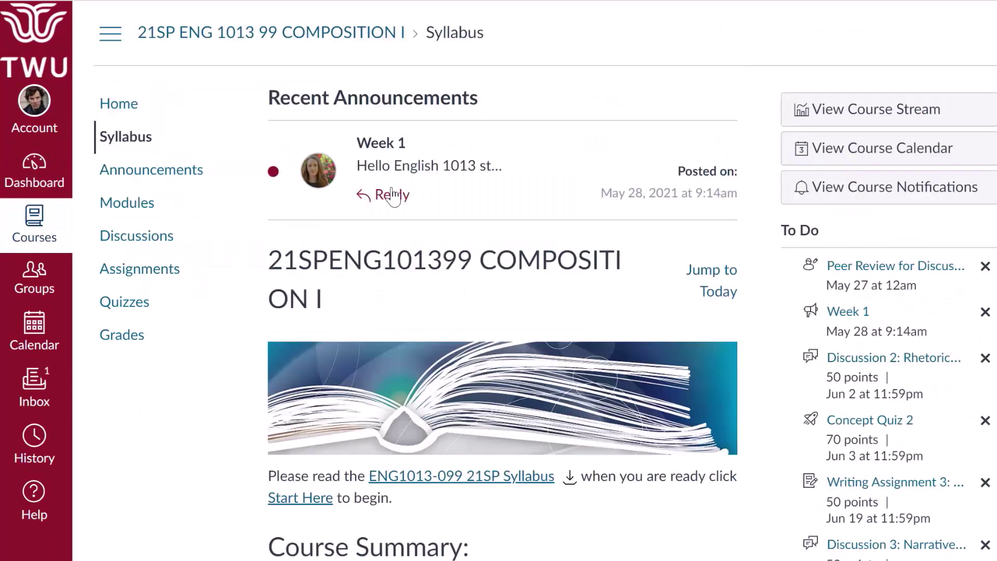
click(859, 196)
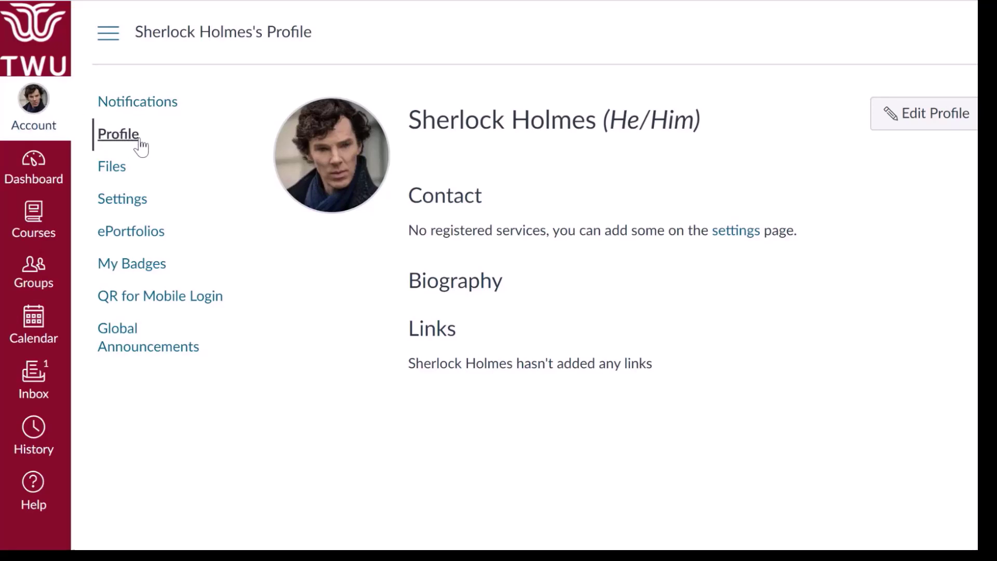
Step: Leave the Profile page and head back to the Dashboard
mouse_move(338, 185)
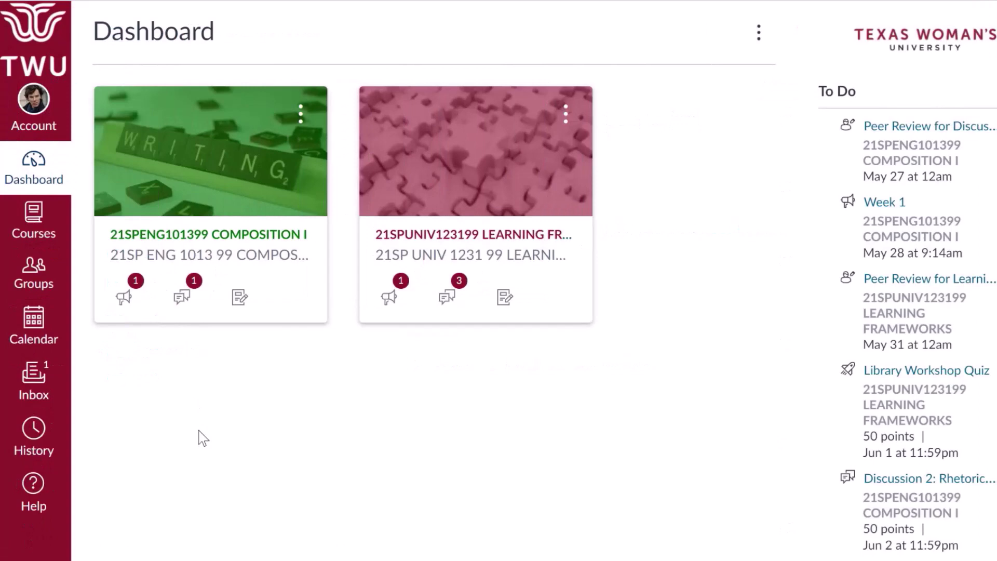
Step: Open the Inbox and browse its course filters, including Favorite Courses, and mailbox folders
click(31, 378)
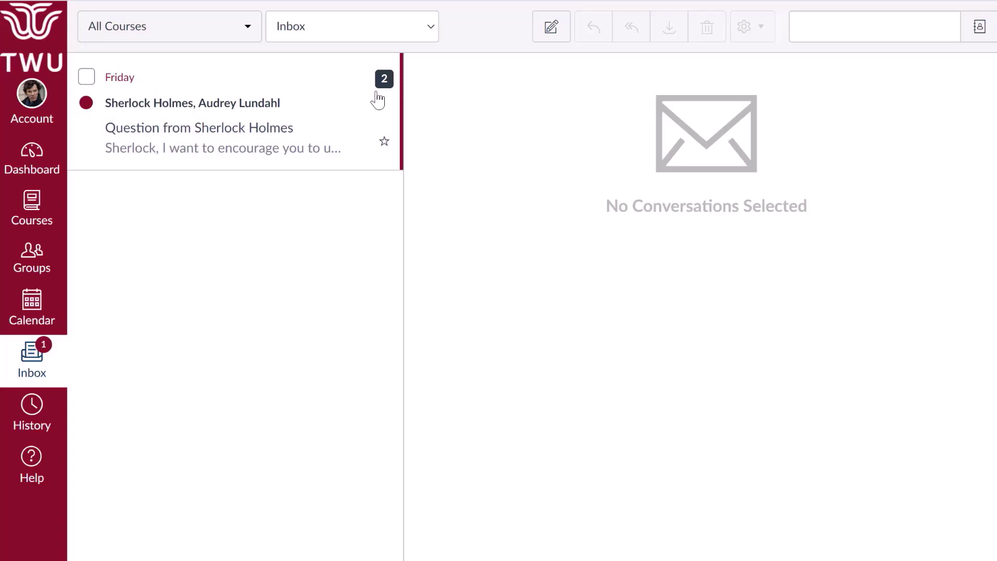
click(210, 31)
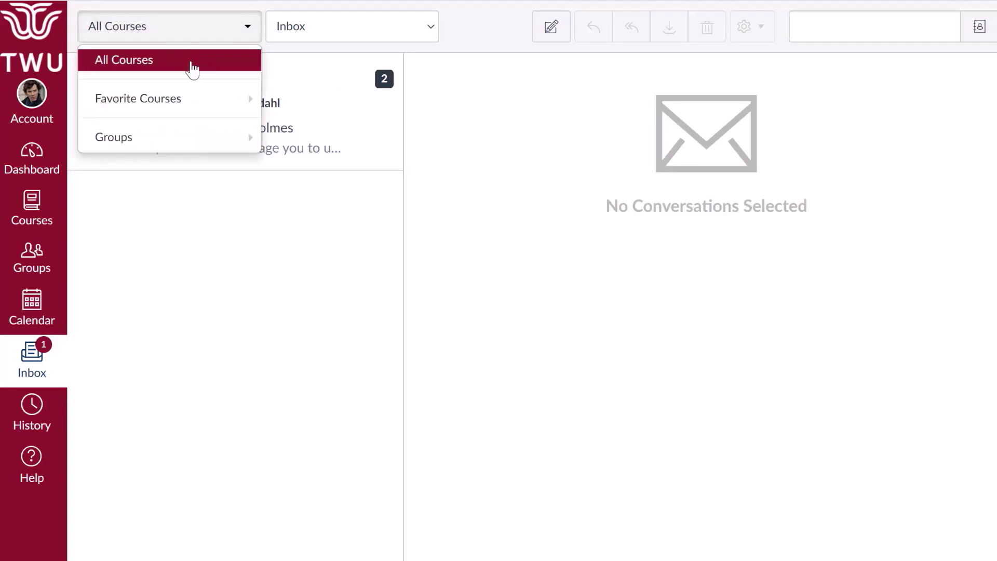
mouse_move(199, 101)
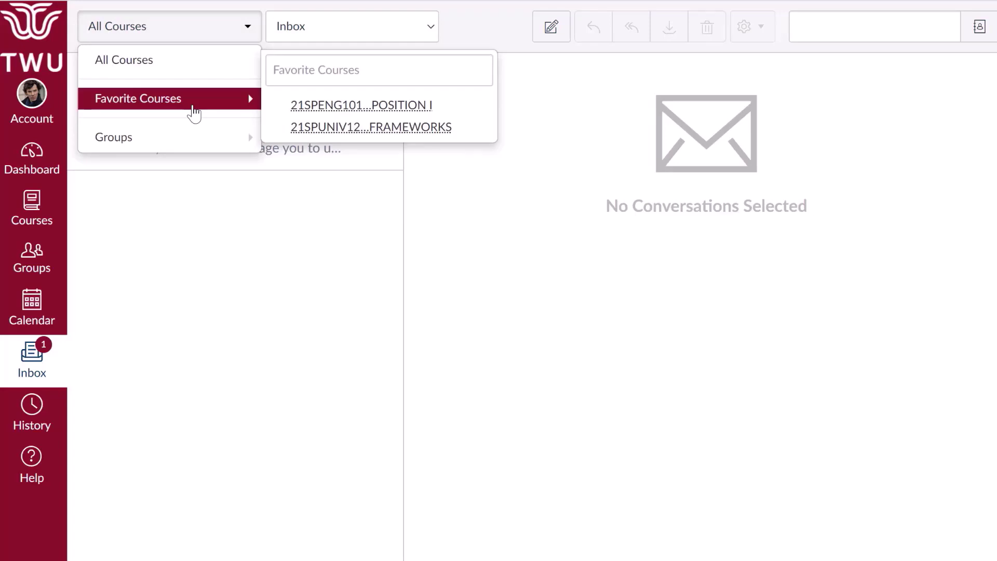
mouse_move(201, 80)
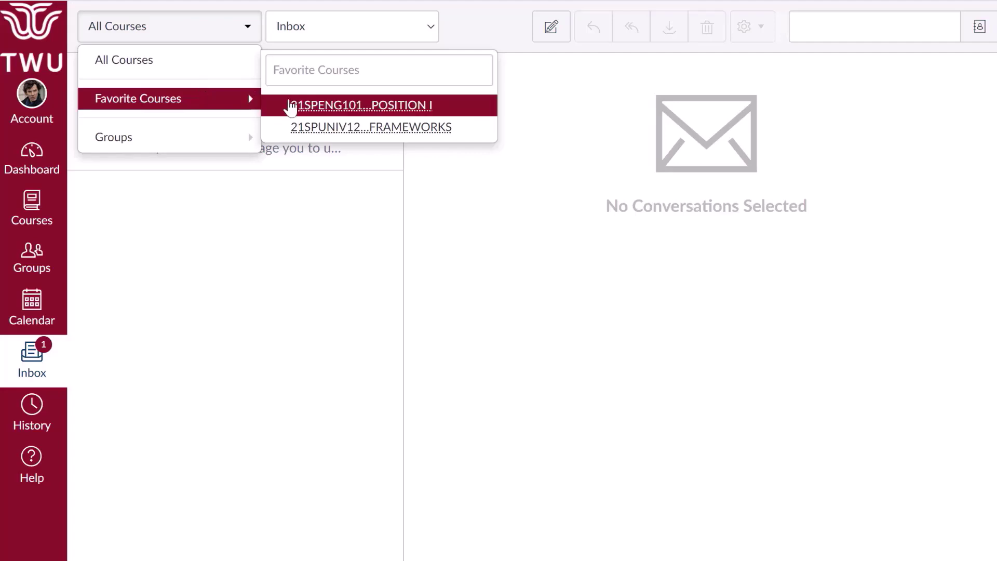
click(310, 26)
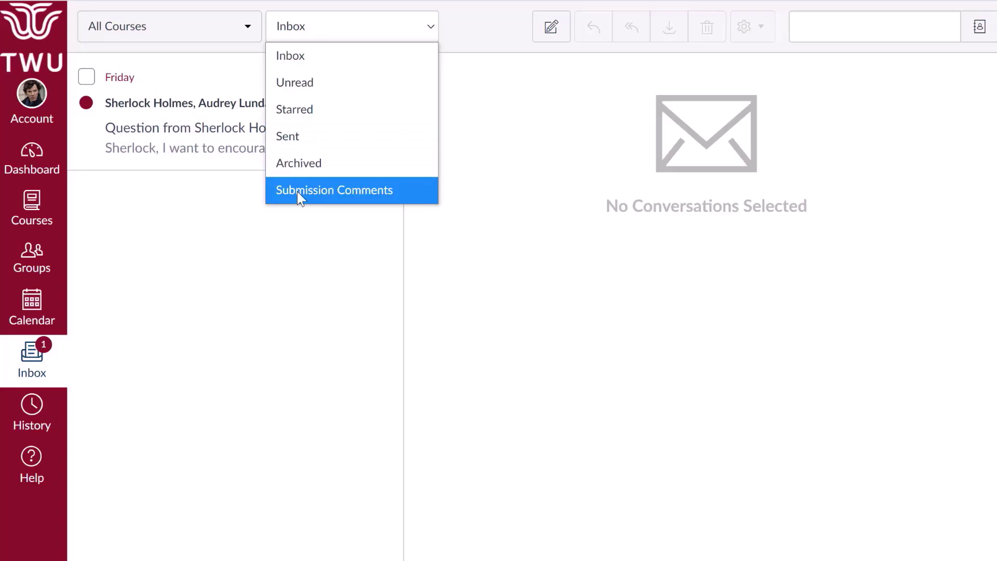
Step: Filter the Inbox by the professor's surname to show their message about online journals
click(301, 230)
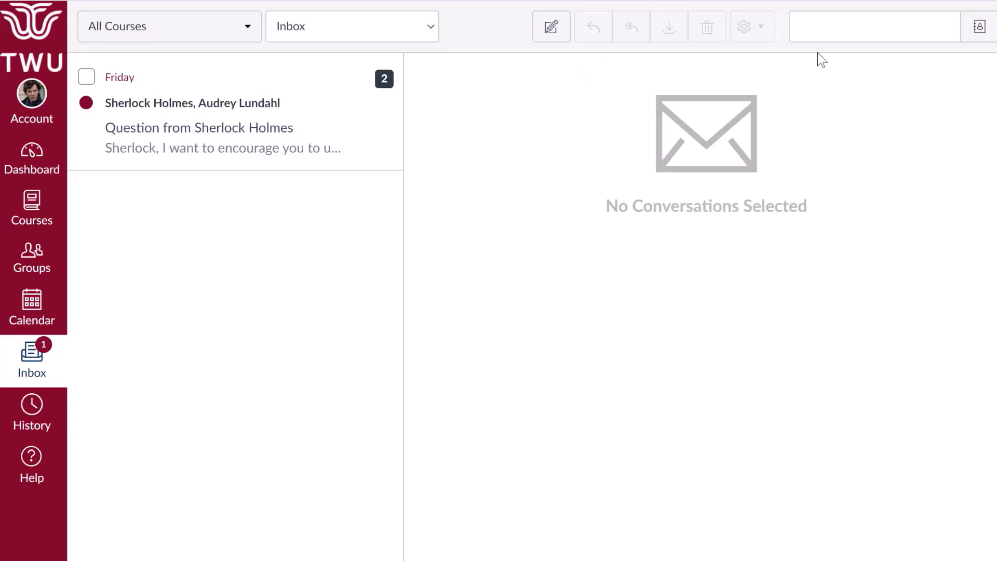
click(835, 32)
text(holmes)
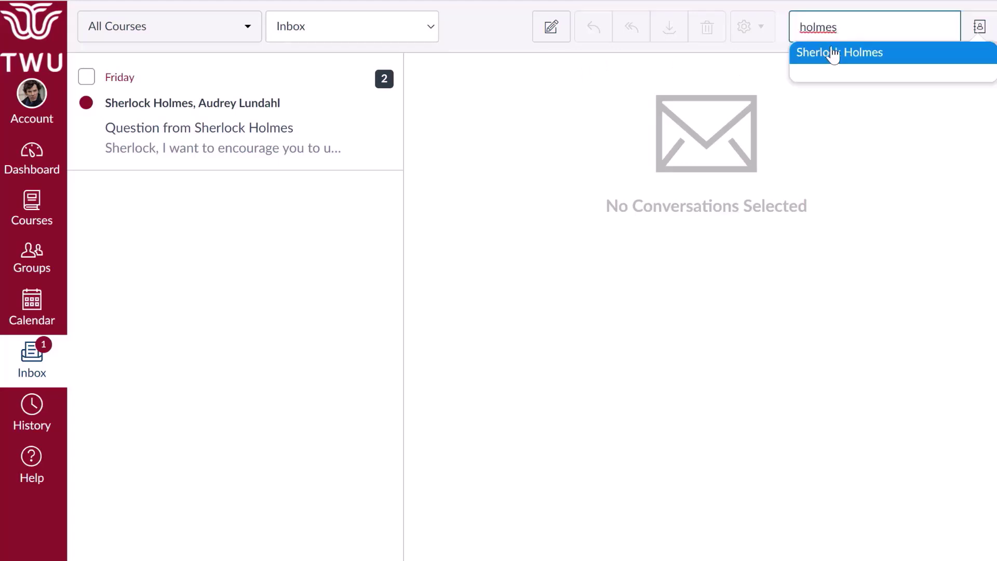
click(834, 55)
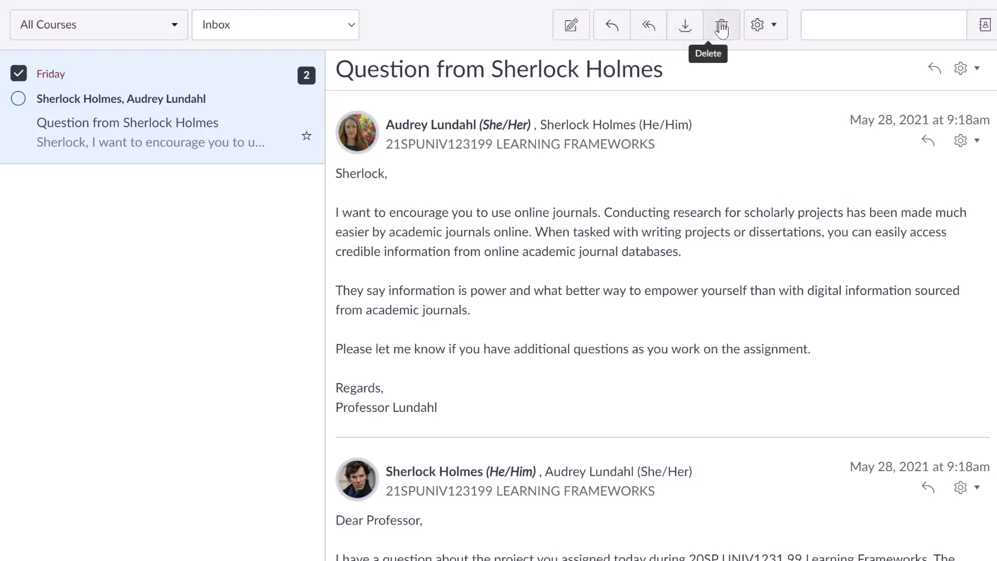
click(775, 34)
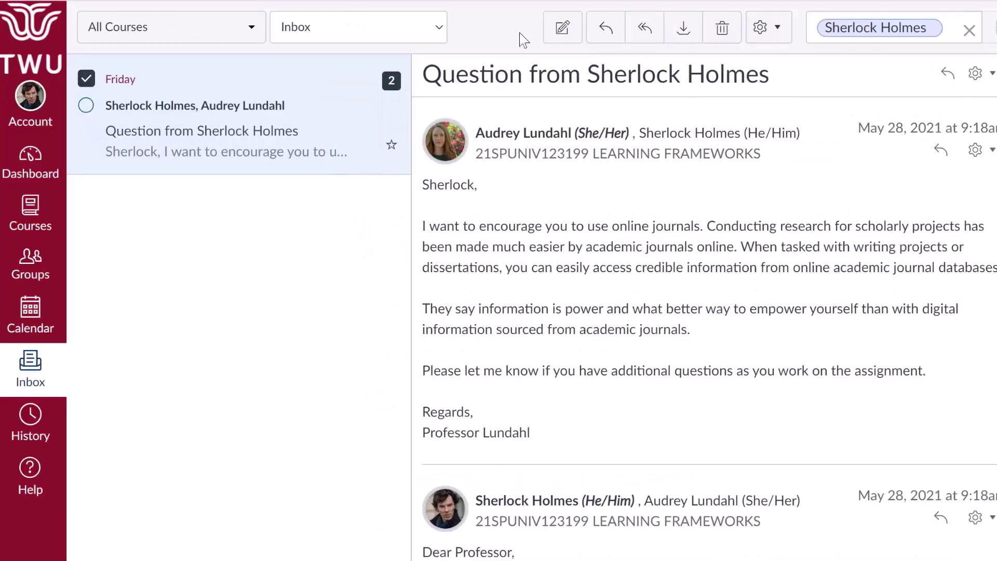
Step: Draft a new message for the LEARNING FRAMEWORKS course, then bring up the Help panel
click(563, 35)
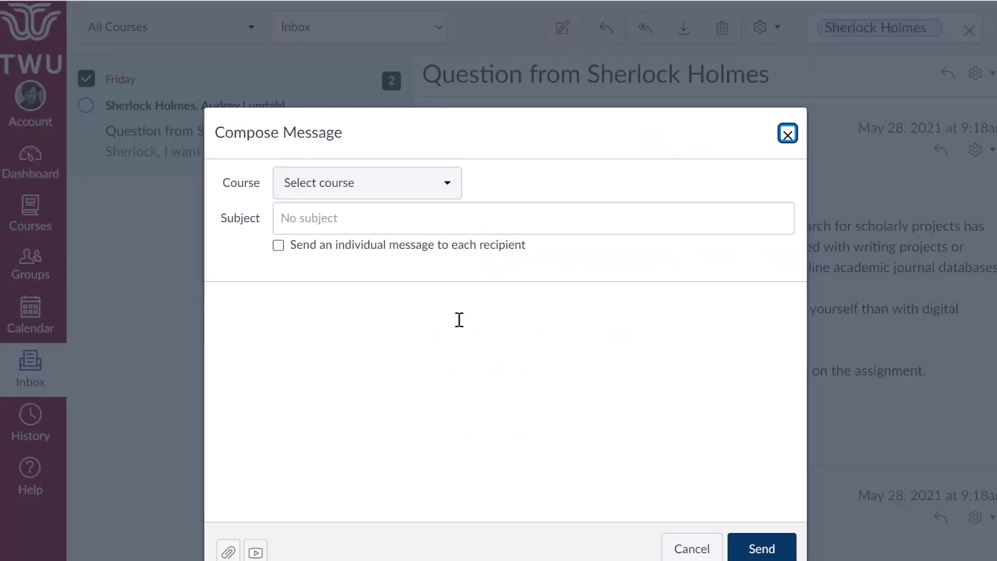
click(442, 186)
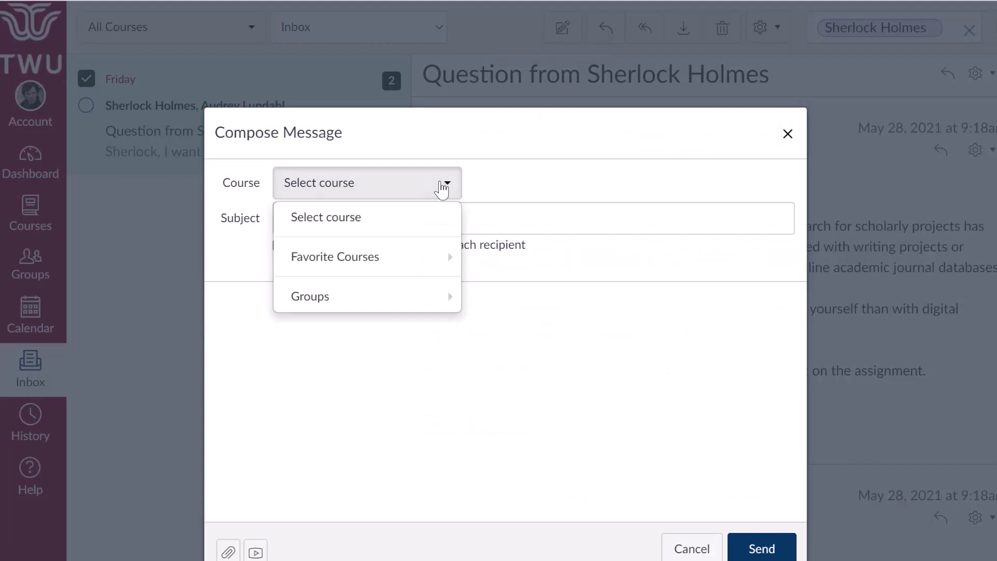
mouse_move(425, 241)
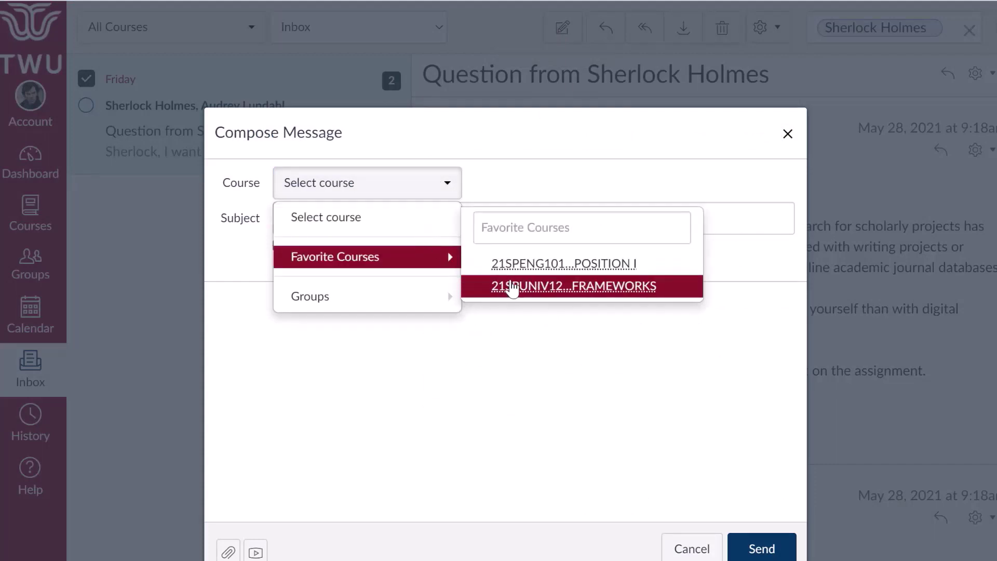
click(513, 288)
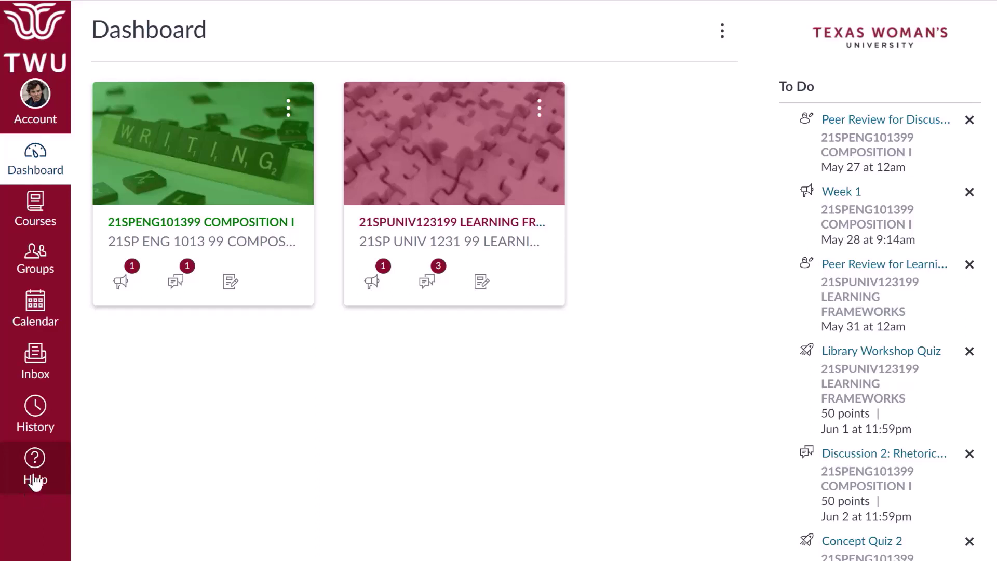
click(34, 481)
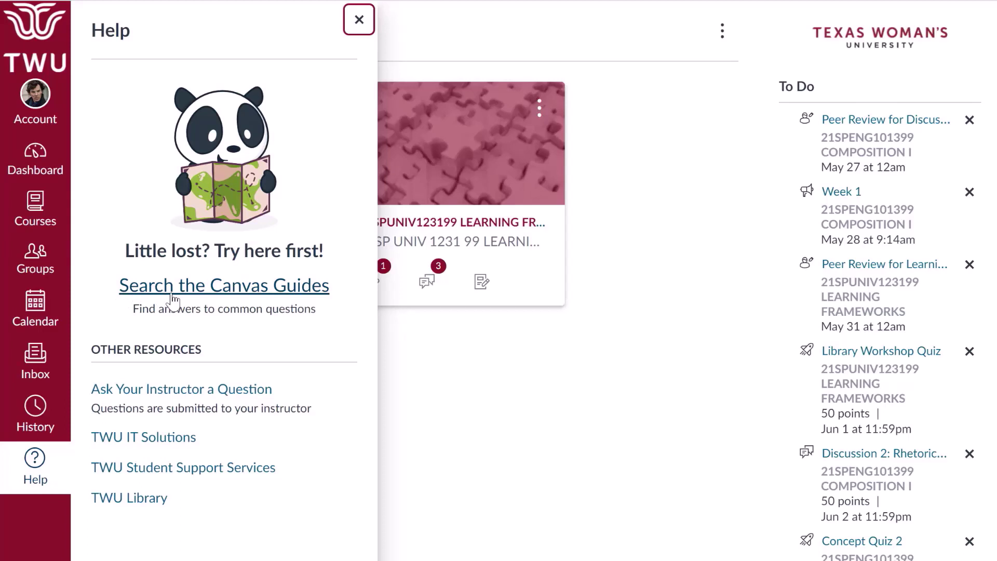
Step: Search Canvas Guides for how a student replies to a discussion and open the top guide
click(213, 301)
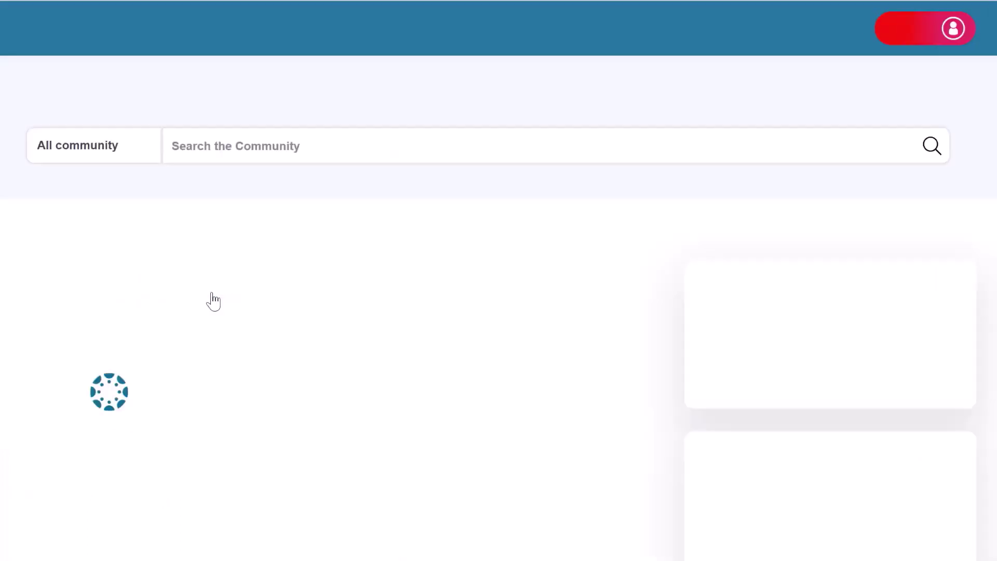
click(256, 143)
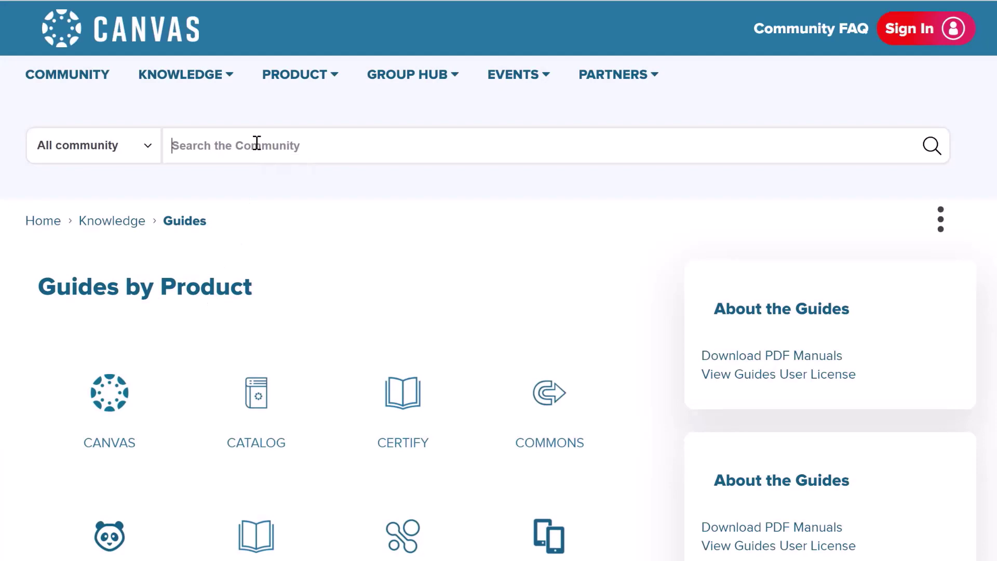
text(How do I reply to a discussion as a student?)
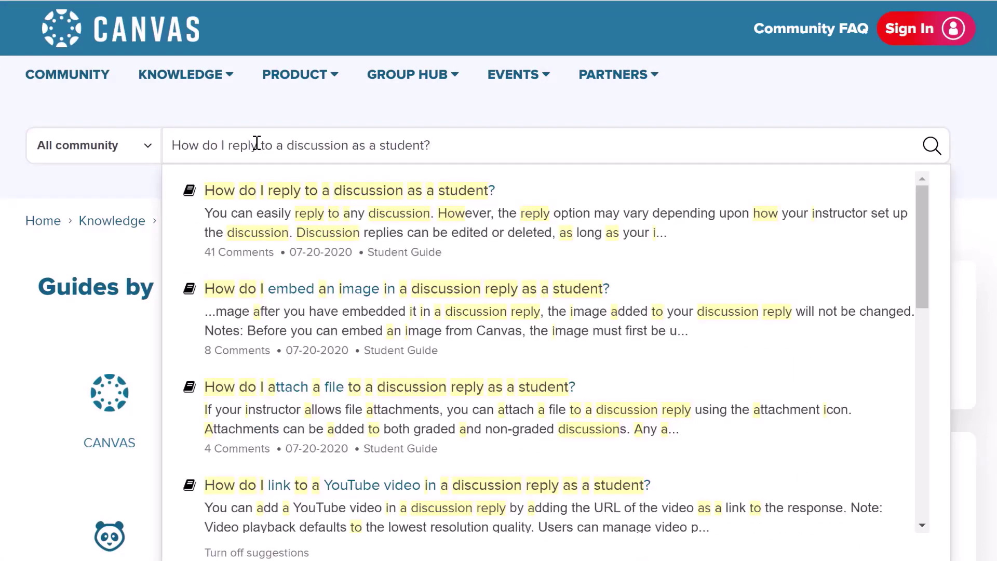
click(263, 191)
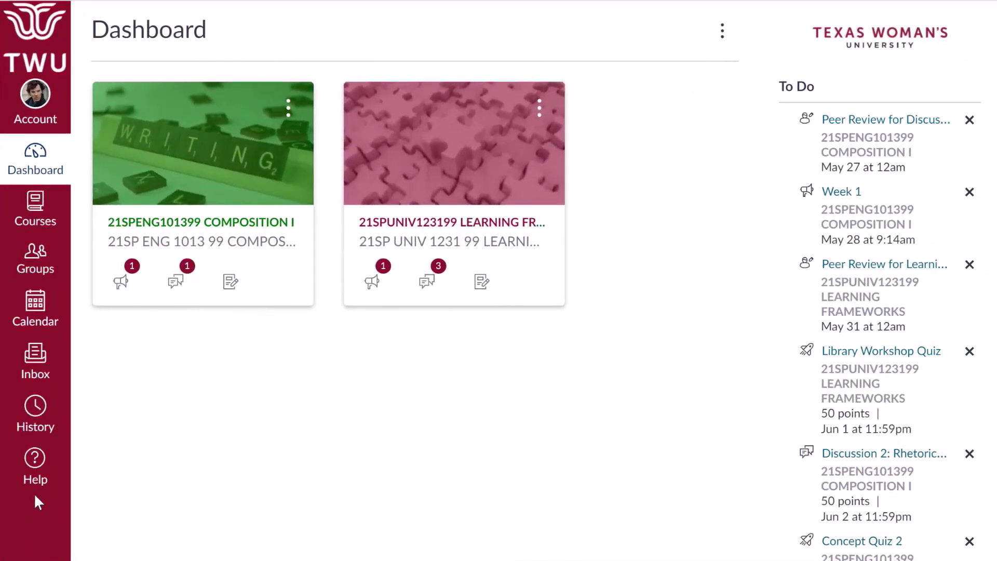
Step: Go to the TWU IT Solutions page via the Help panel's resources
click(35, 478)
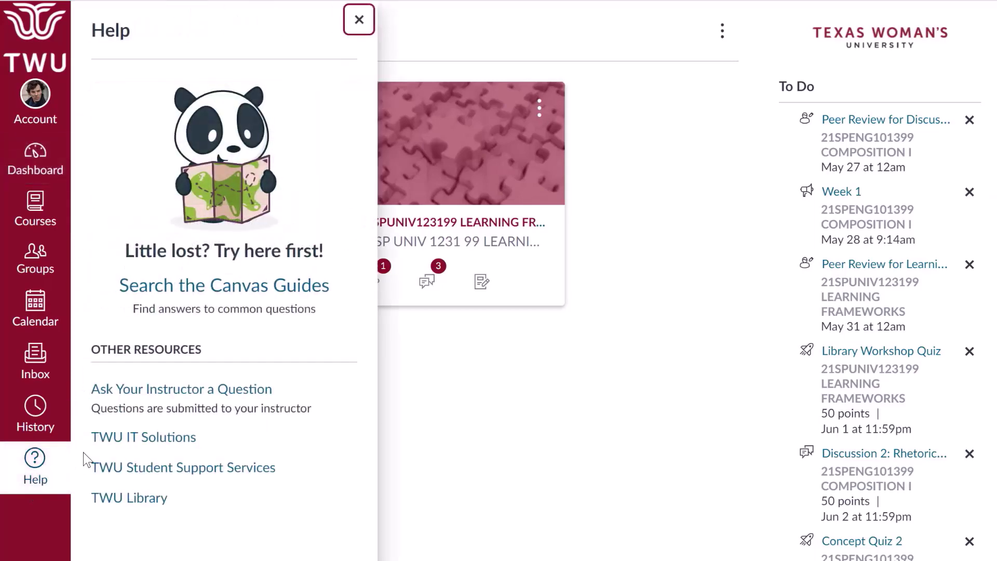
click(120, 440)
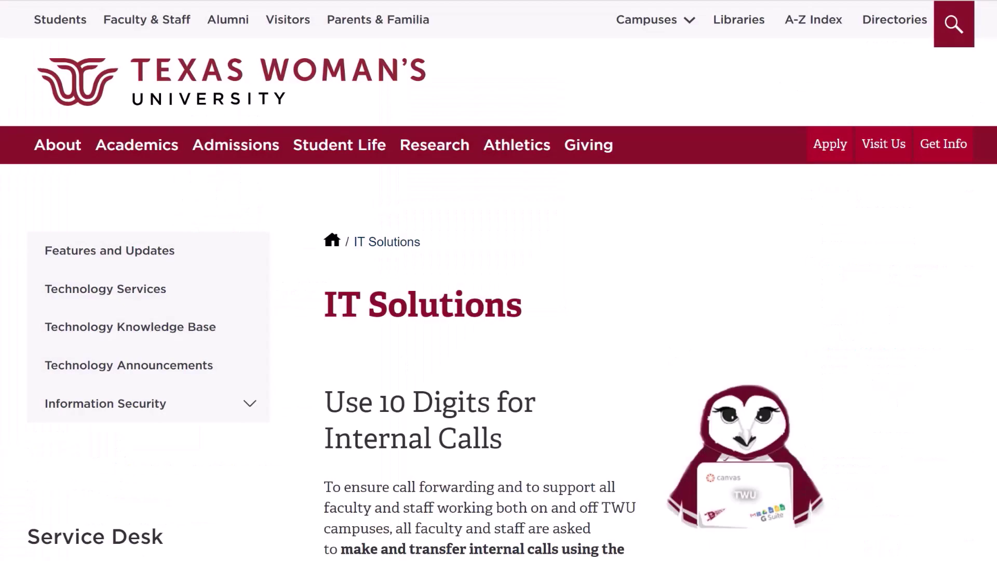
Step: Scroll down the TWU IT Solutions page
scroll(499, 280, down, 10)
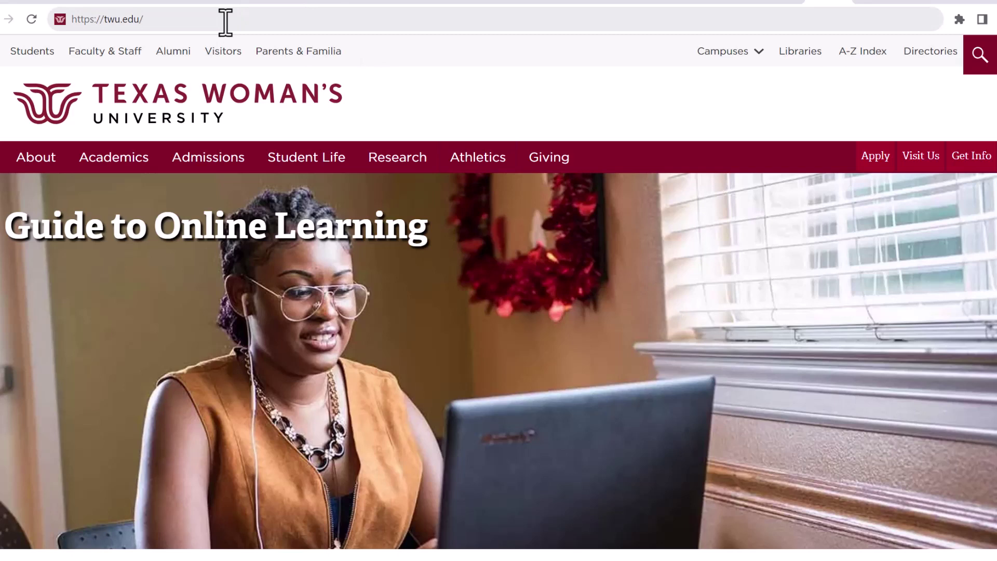
Step: Navigate from twu.edu through Academics and My Courses to the Guide to Online Learning page
click(155, 19)
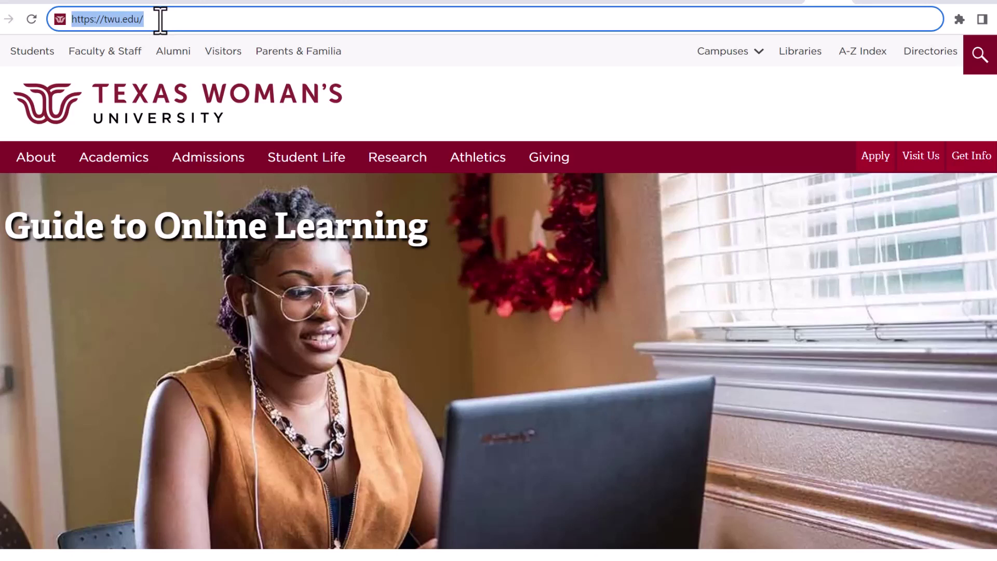
mouse_move(116, 167)
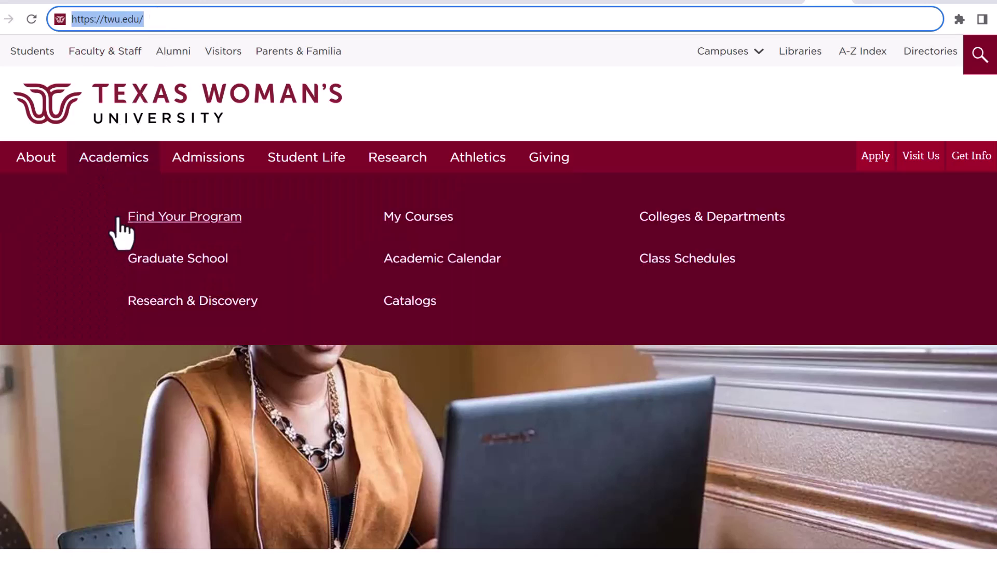
click(411, 227)
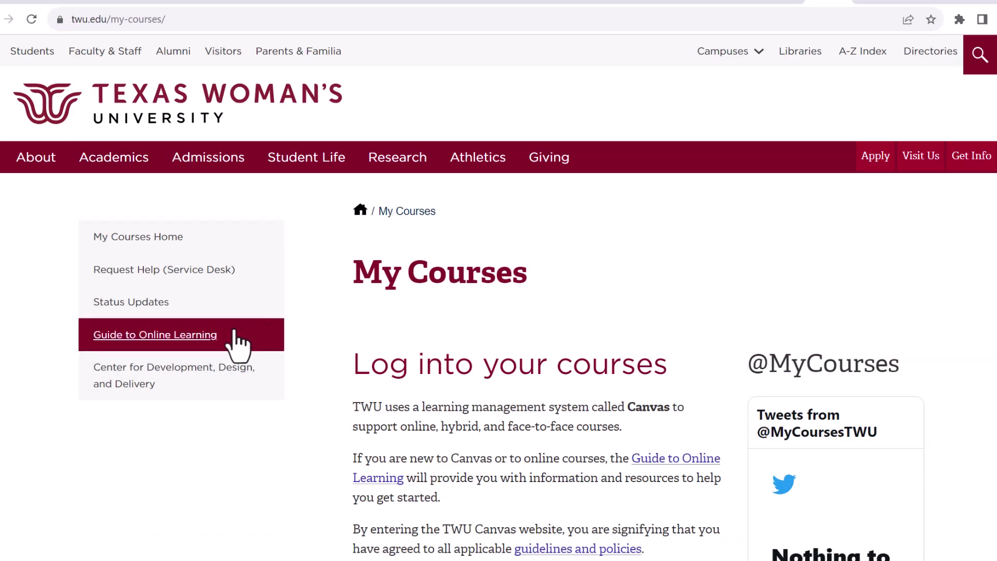
click(175, 336)
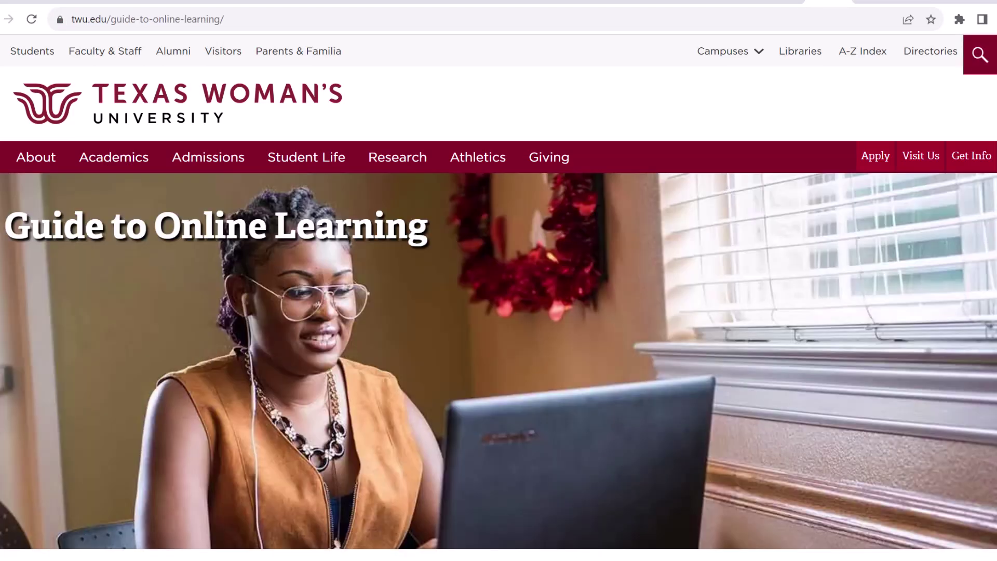
scroll(499, 298, down, 10)
scroll(499, 298, up, 2)
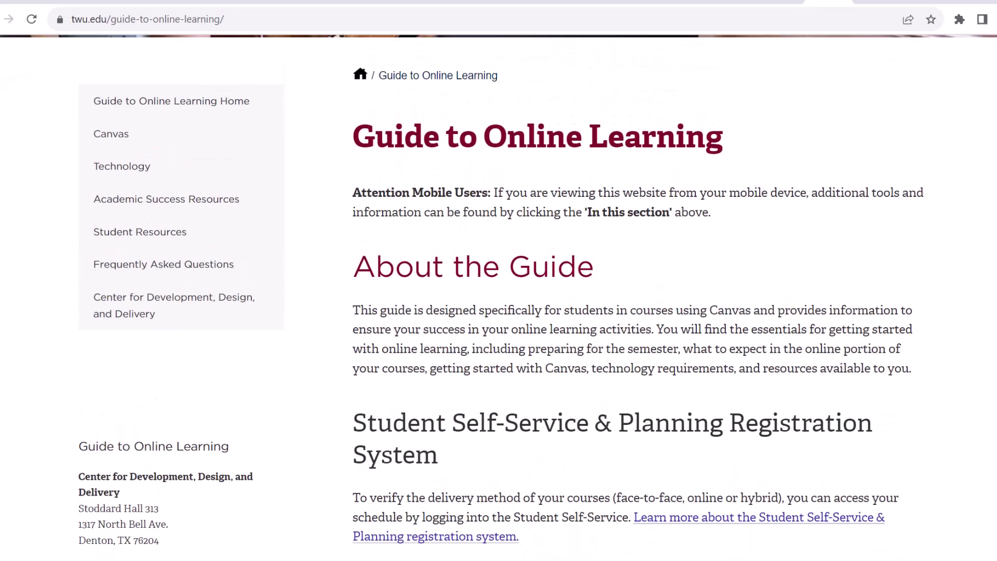